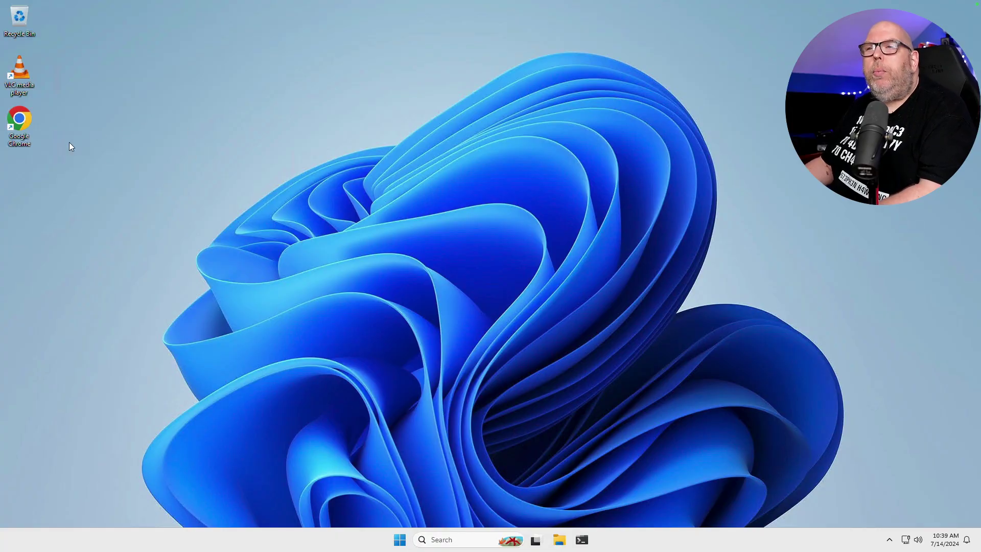
Open Google Chrome and search the web for 'unigetui'
double_click(21, 124)
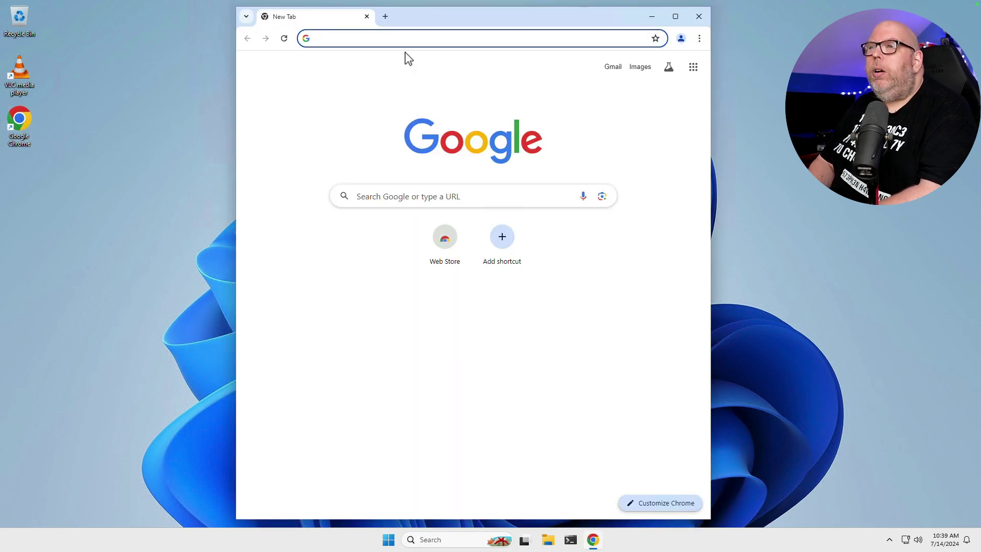
text(unigetui)
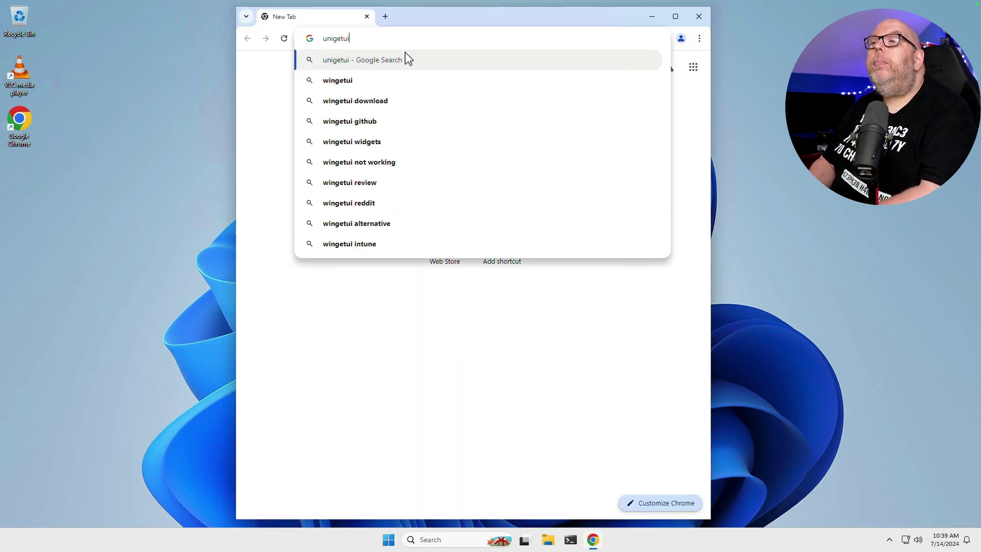
key(Return)
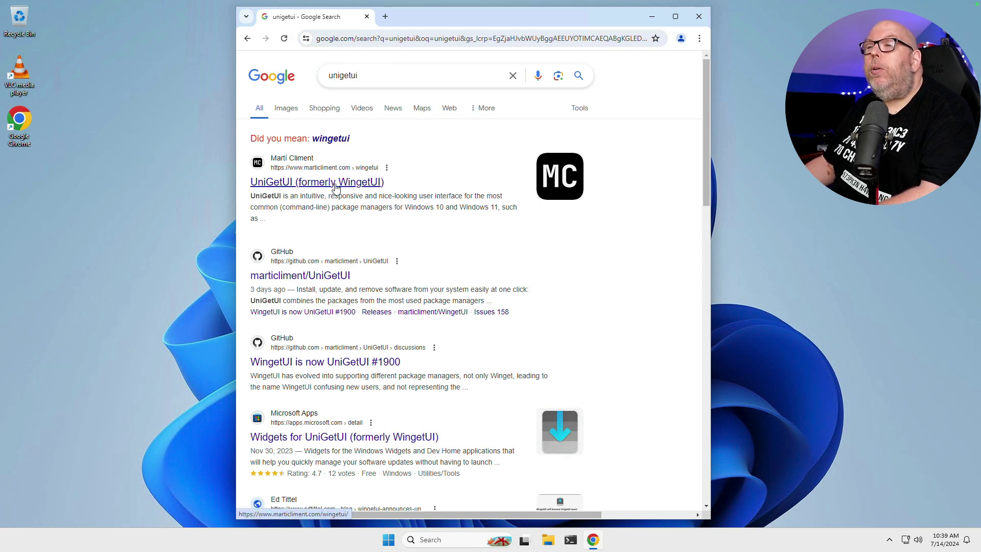
Open the marticliment.com UniGetUI page, accept its cookies, and minimize Chrome
click(289, 186)
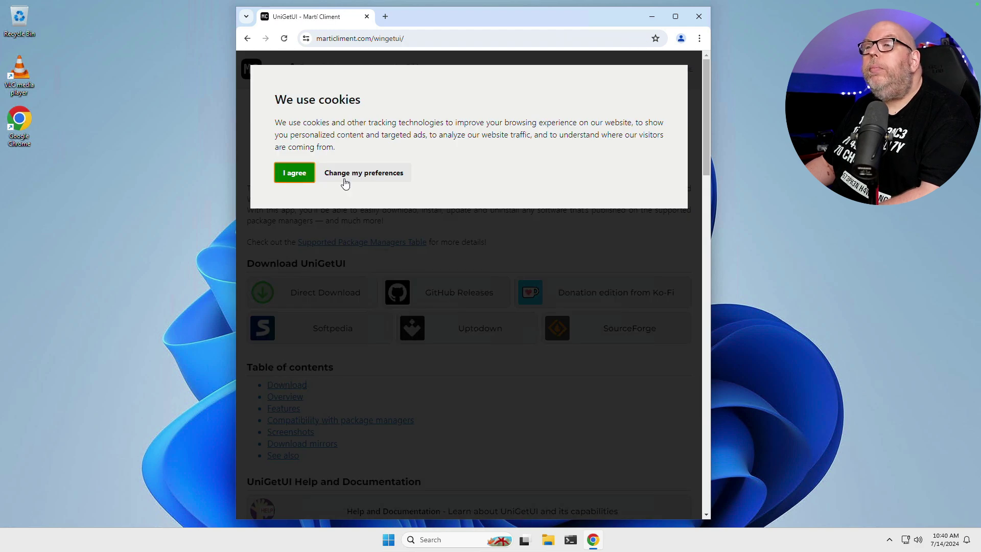
click(285, 177)
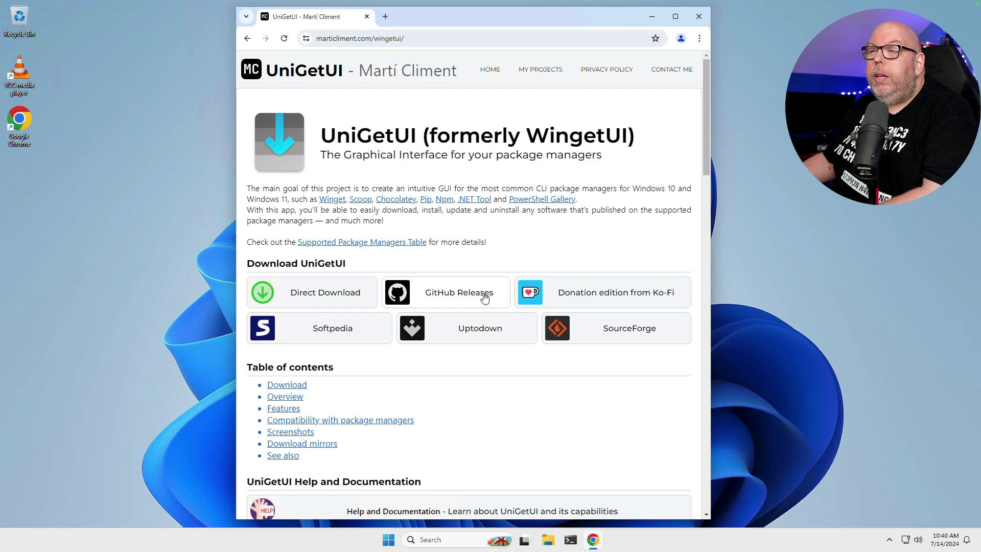
click(652, 17)
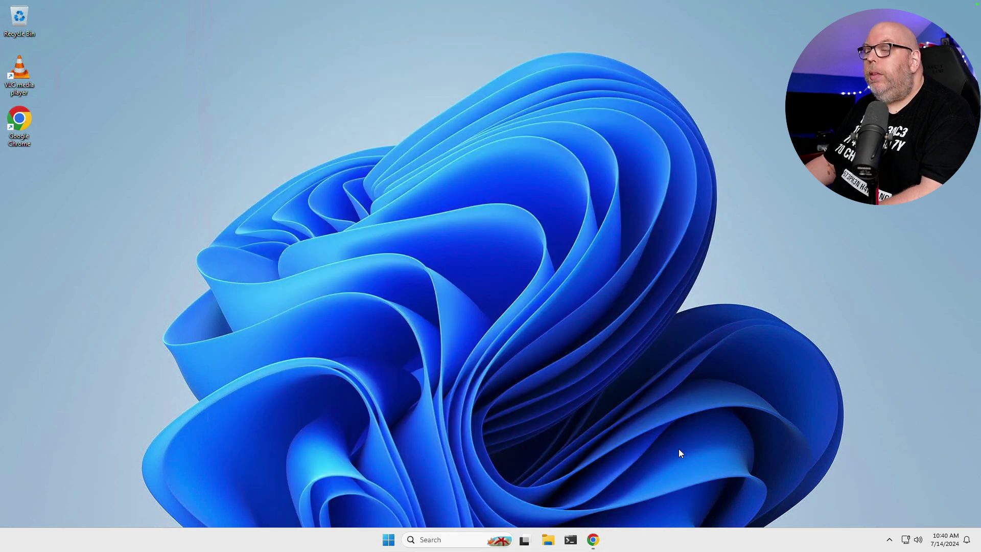
Run 'winget search unigetui' in PowerShell and copy the SomePythonThings.WingetUIStore package Id
click(571, 542)
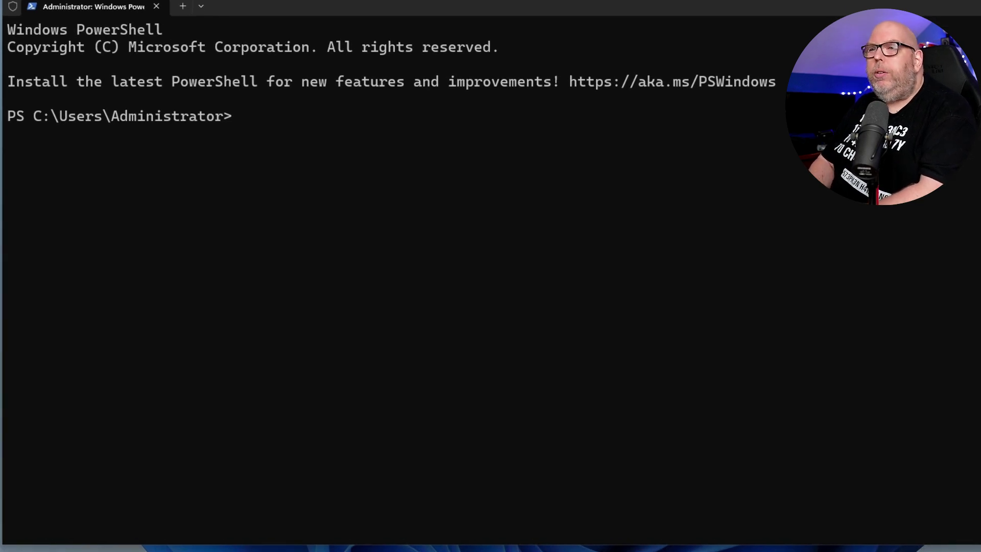
text(winget sear)
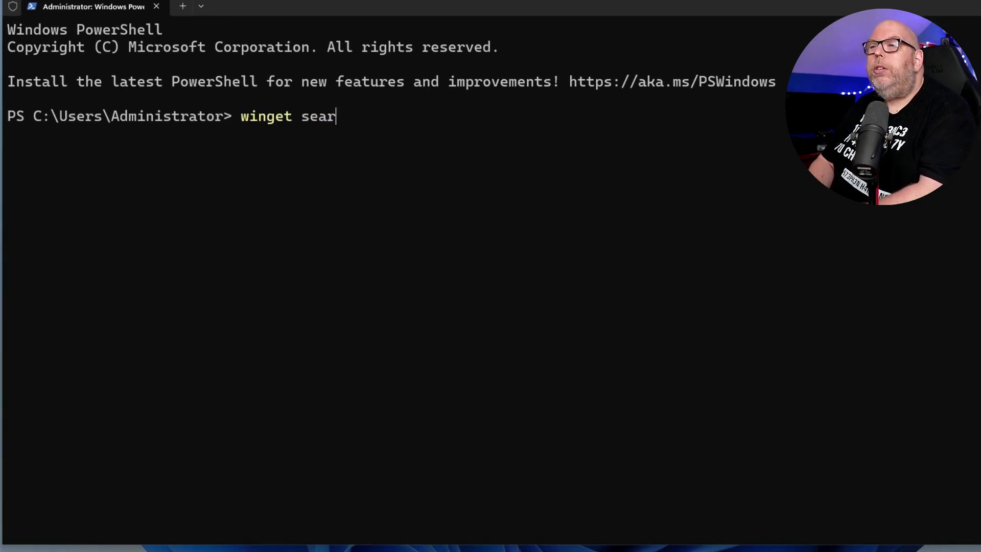
text(ch uni)
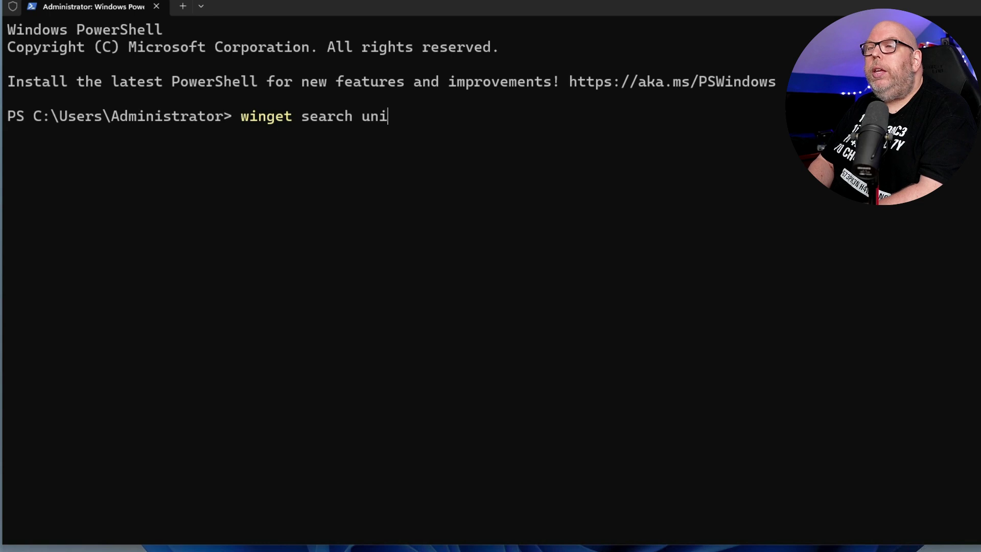
text(getui)
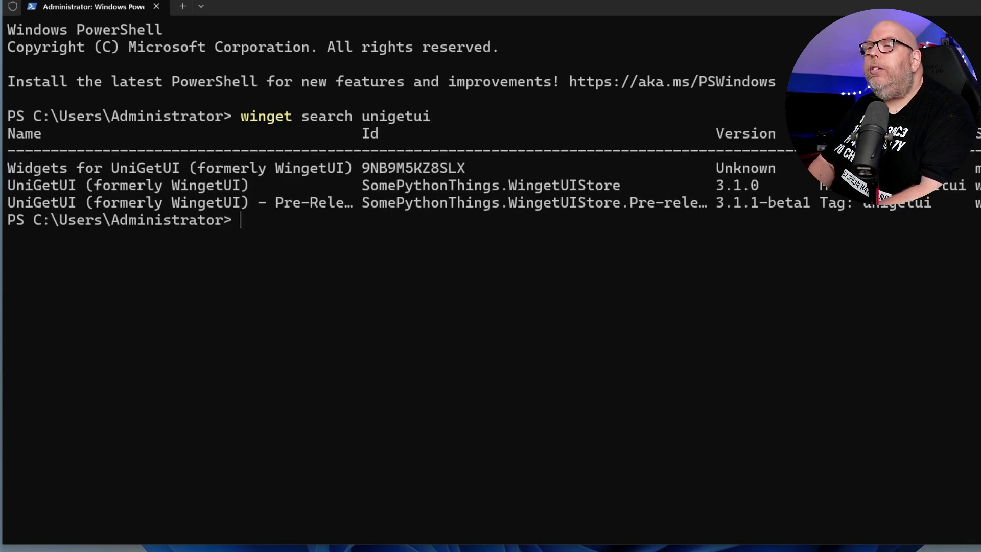
scroll(364, 100, down, 2)
drag(363, 99, 517, 97)
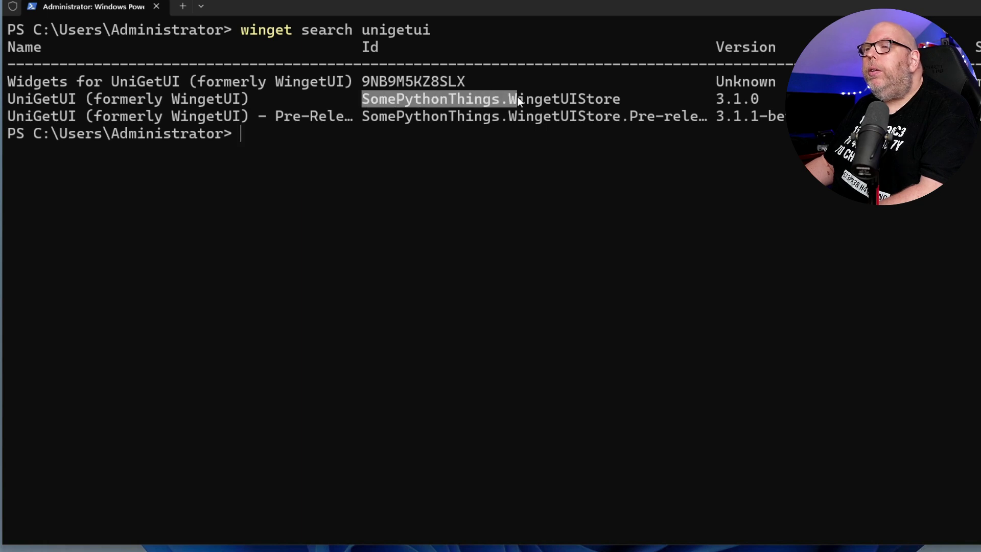
right_click(618, 102)
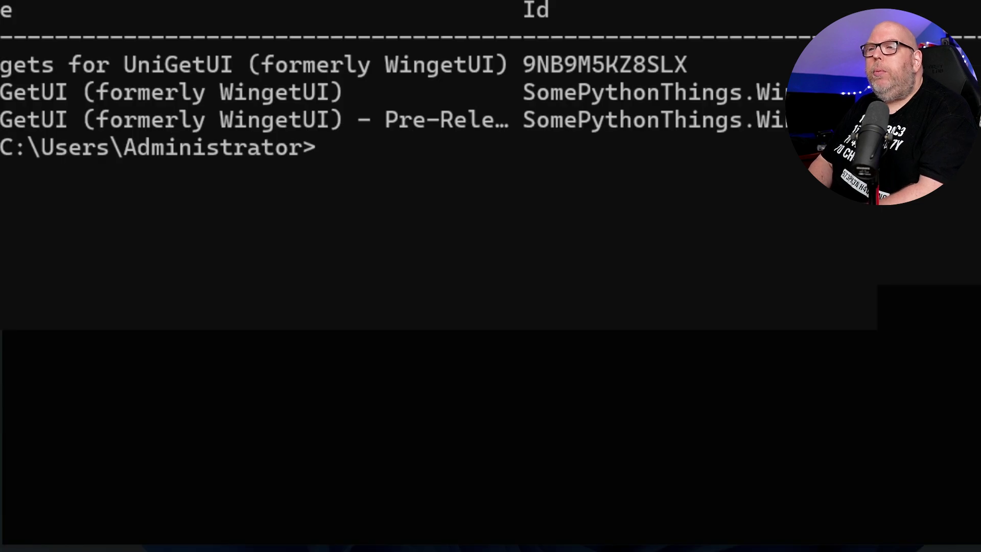
Install UniGetUI 3.1.0 with 'winget install SomePythonThings.WingetUIStore', snoozing the reboot reminder
text(winget)
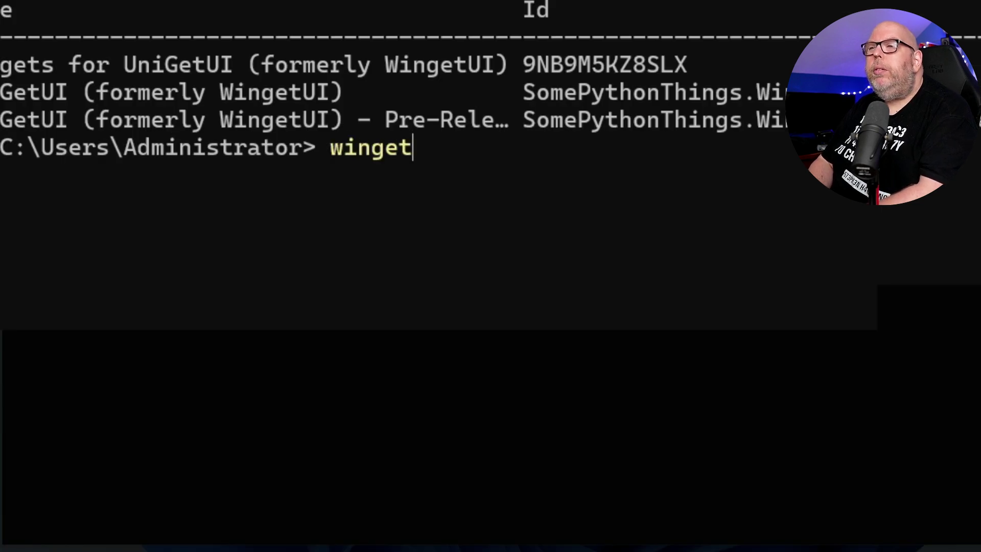
text( insta)
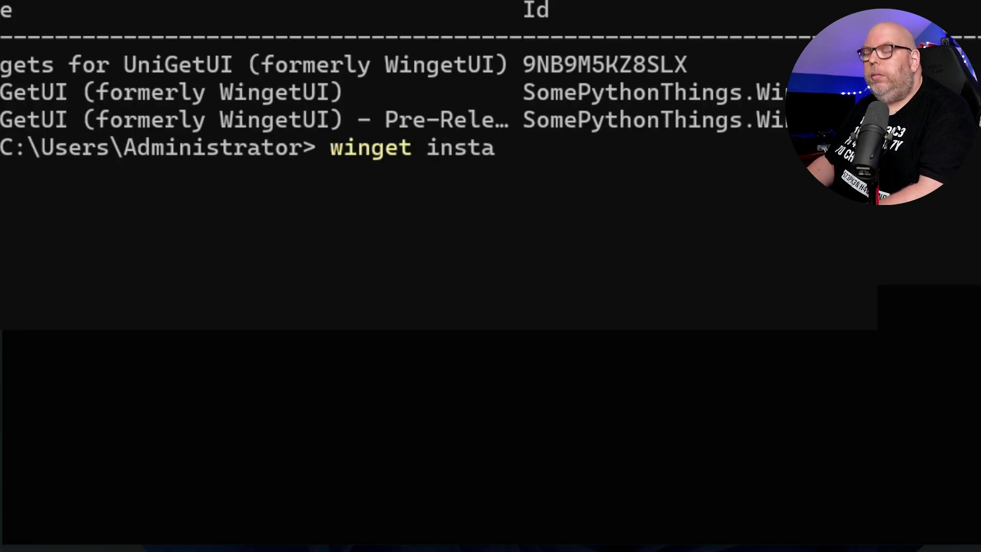
text(ll)
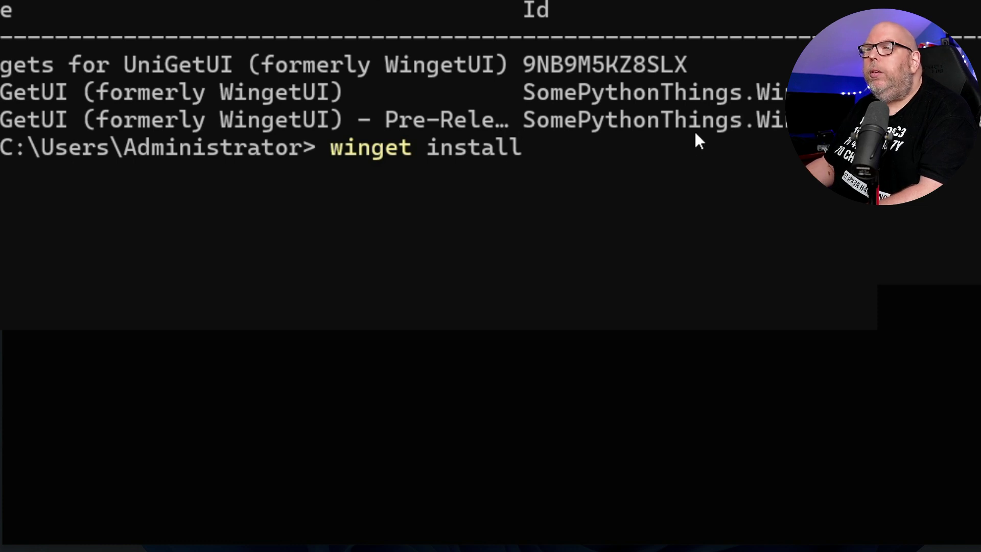
key(ctrl+v)
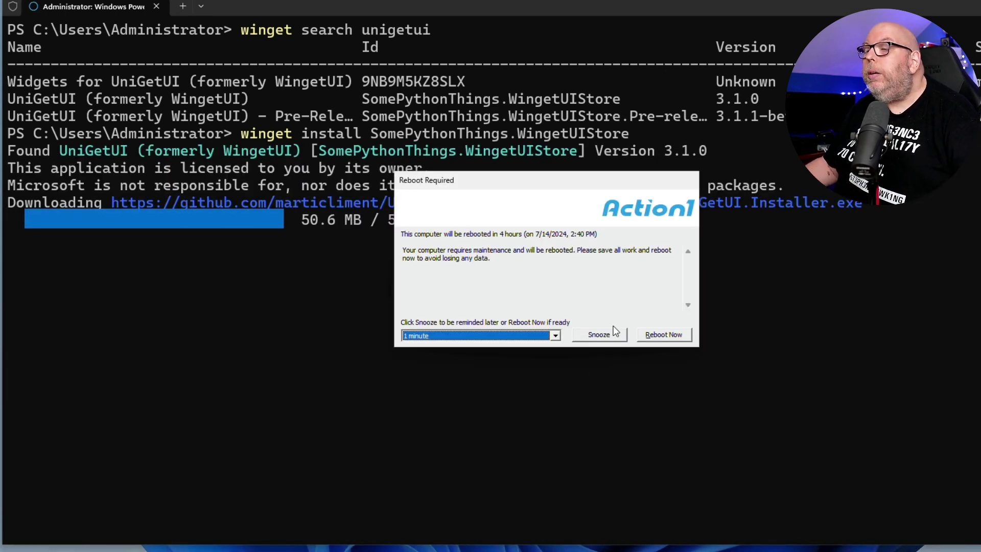
click(605, 337)
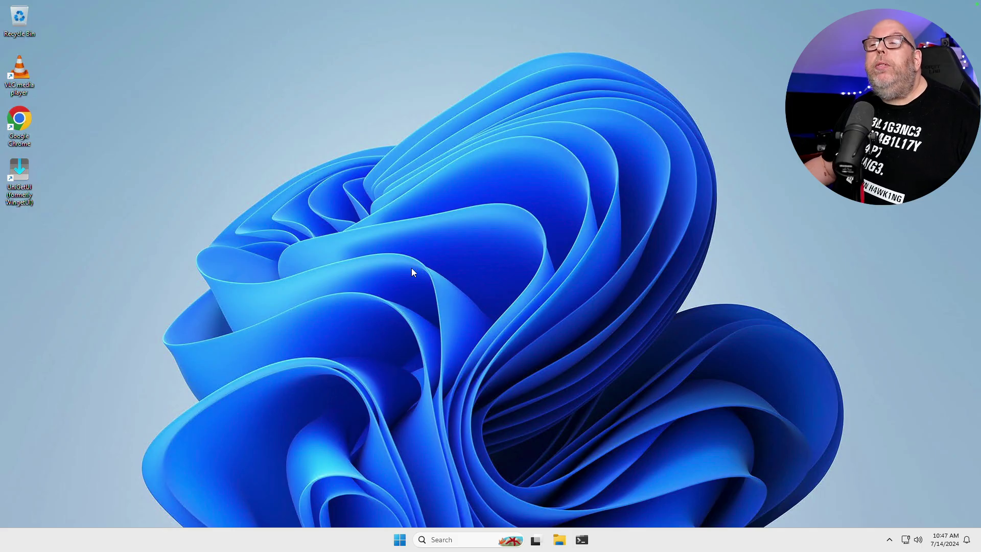
Launch UniGetUI from its desktop shortcut and acknowledge the administrator privileges warning
double_click(19, 169)
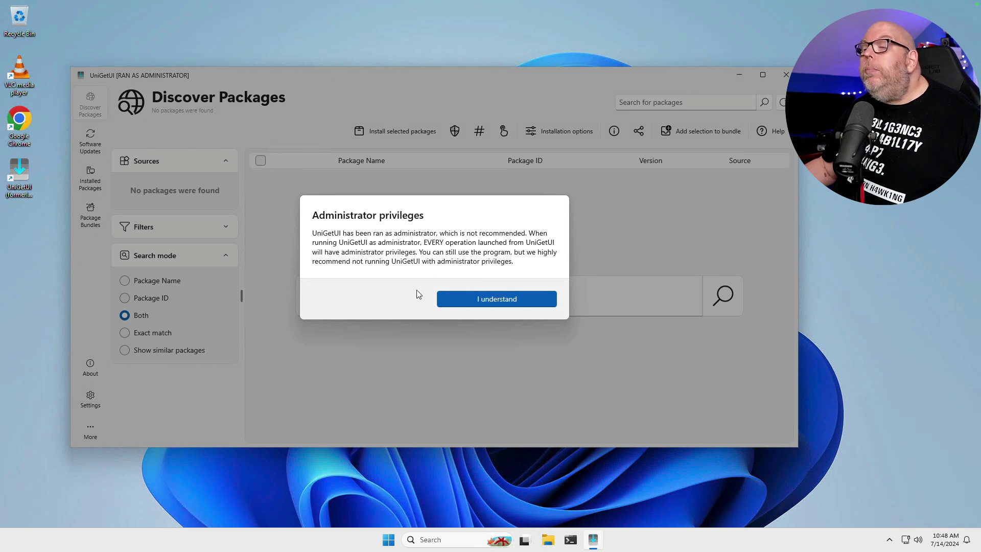
click(502, 300)
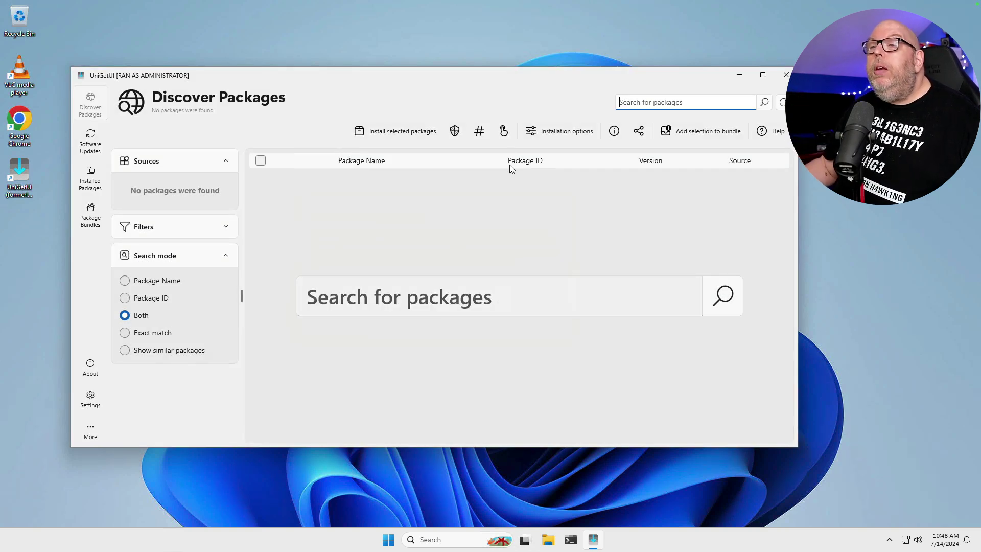
Search UniGetUI's Discover Packages for 'firefox' to list the seven Firefox packages
click(430, 294)
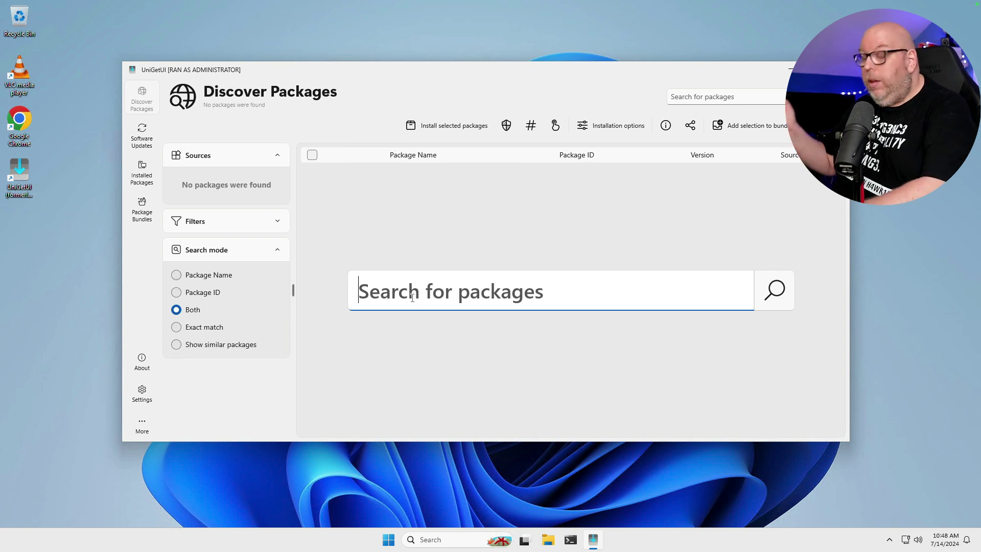
text(m)
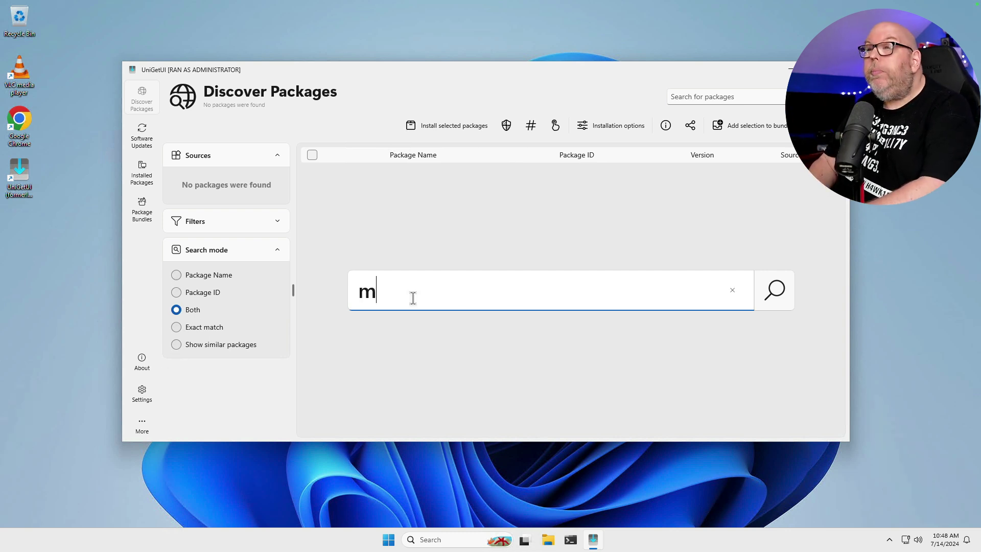
key(BackSpace)
text(firefox)
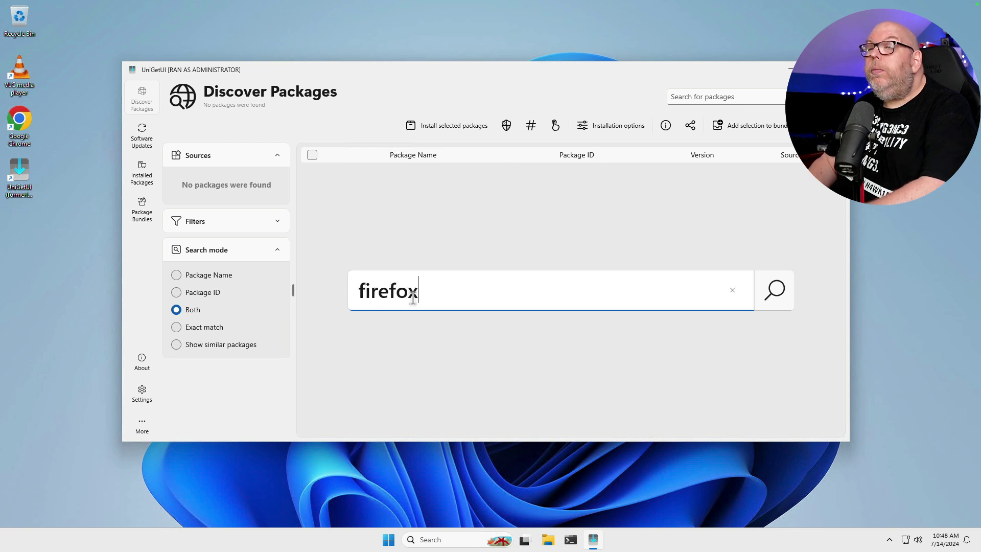
key(Return)
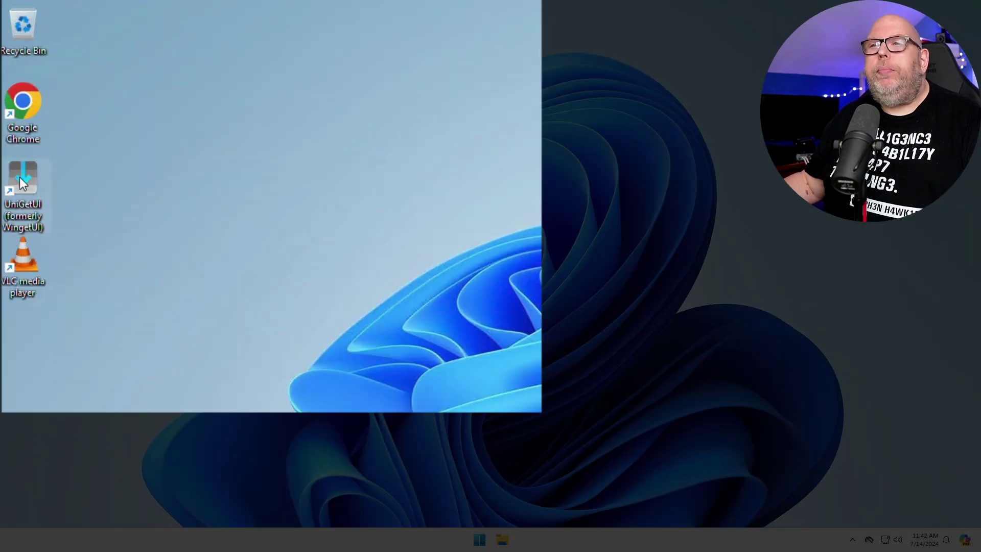
Launch UniGetUI, move its window to the right, and view the Software Updates page
double_click(20, 178)
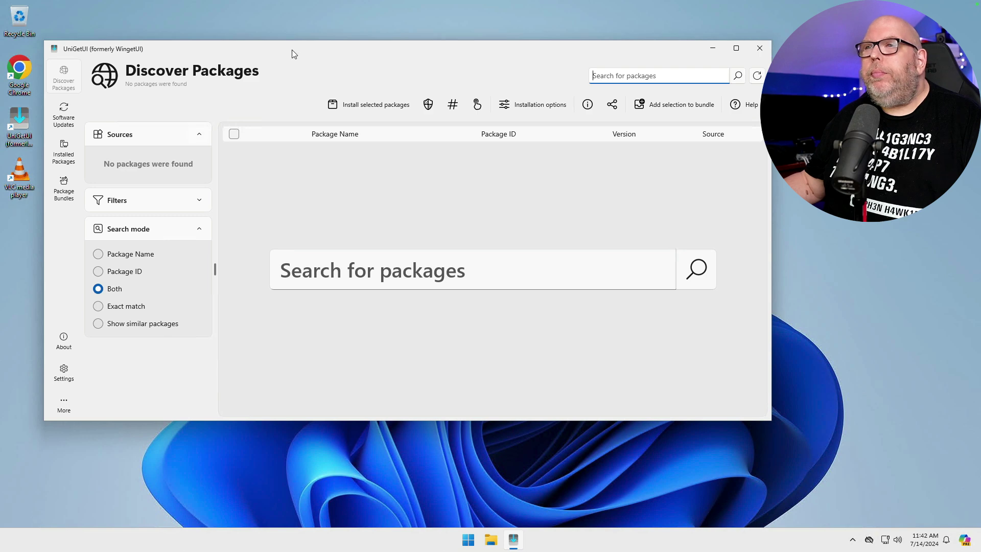
drag(292, 50, 422, 54)
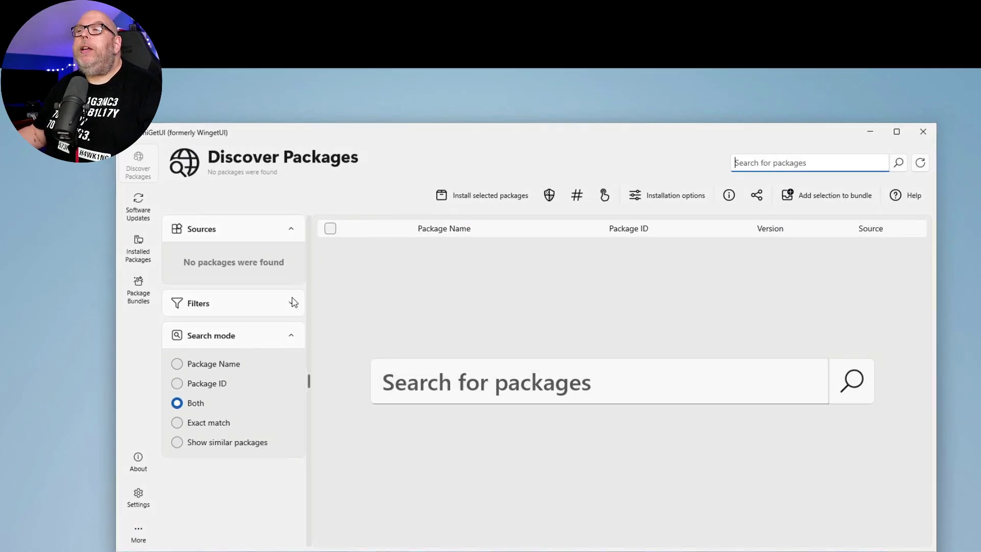
click(133, 206)
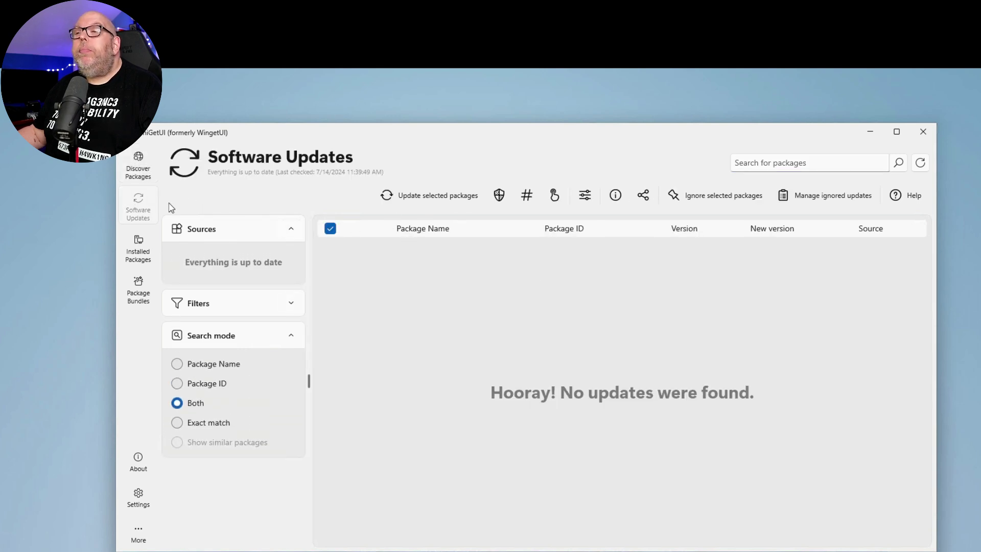
View the Package Bundles page, then open and close the About UniGetUI information showing version 3.1.0
click(140, 289)
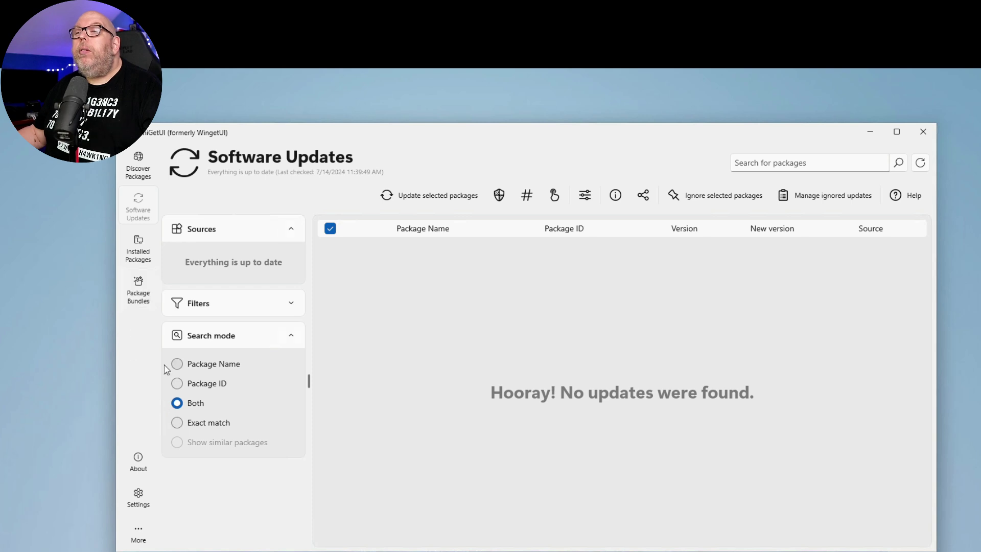
click(138, 289)
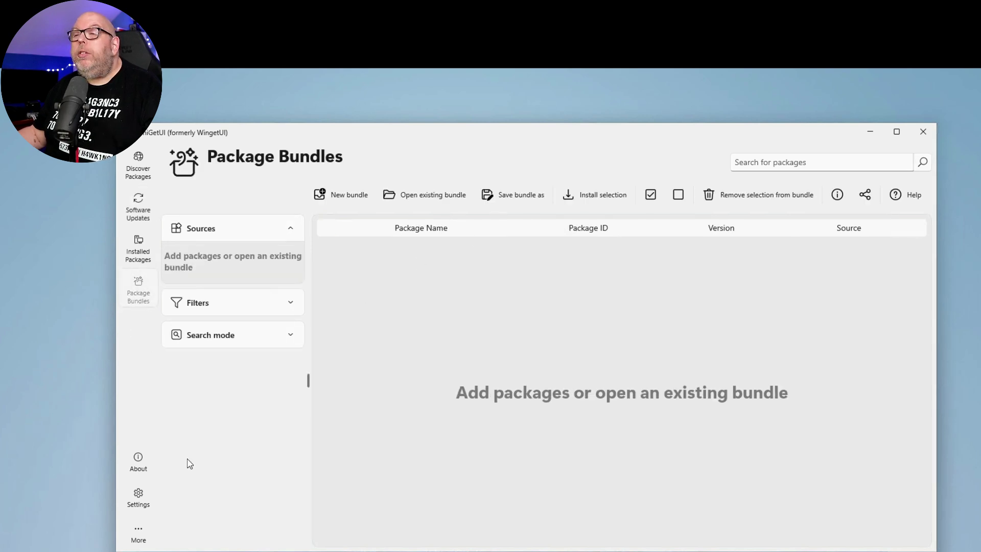
click(134, 459)
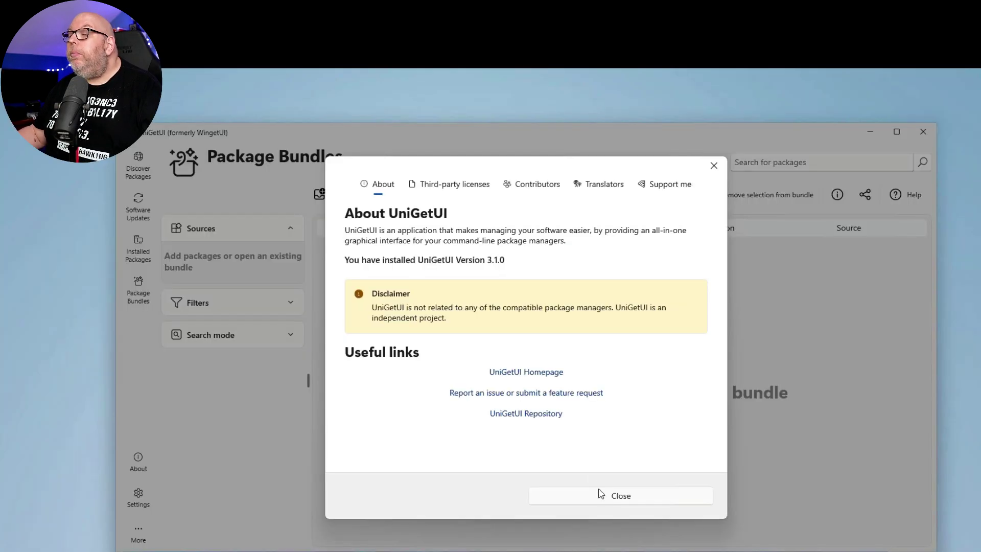
click(571, 498)
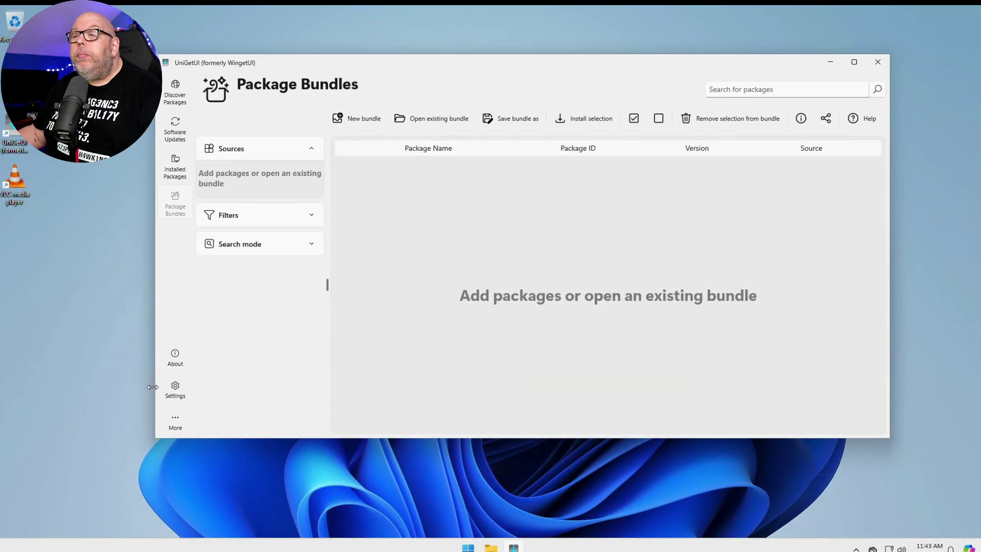
Search Discover Packages for 'advanced ip scanner' and install the winget Advanced IP Scanner 2.5.4594.1 package
click(138, 165)
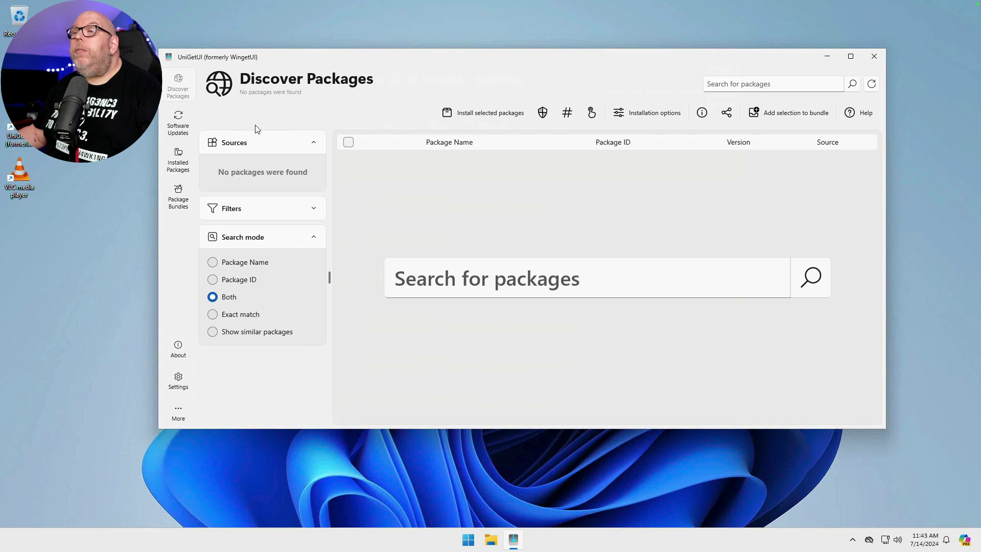
click(498, 279)
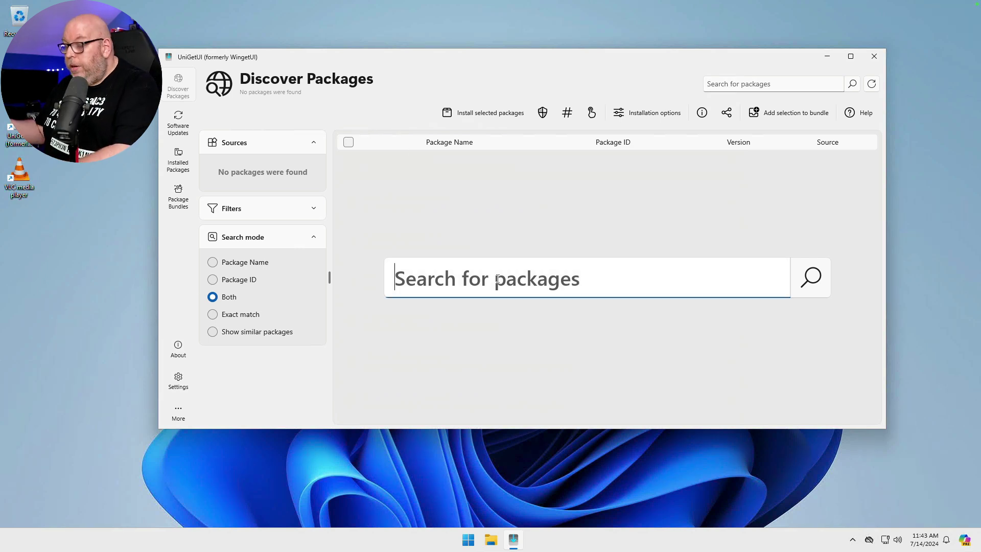
text(adva)
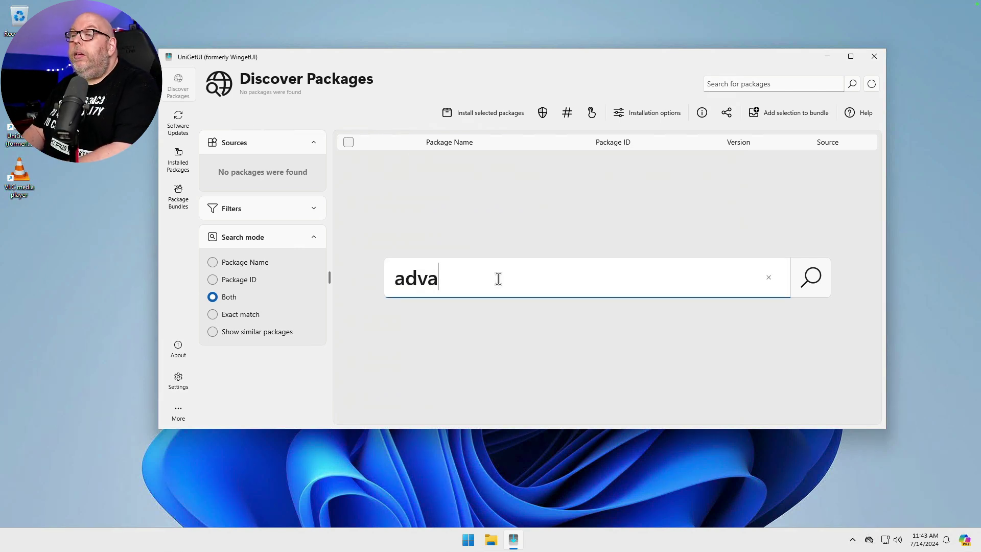
text(nced ip scanner)
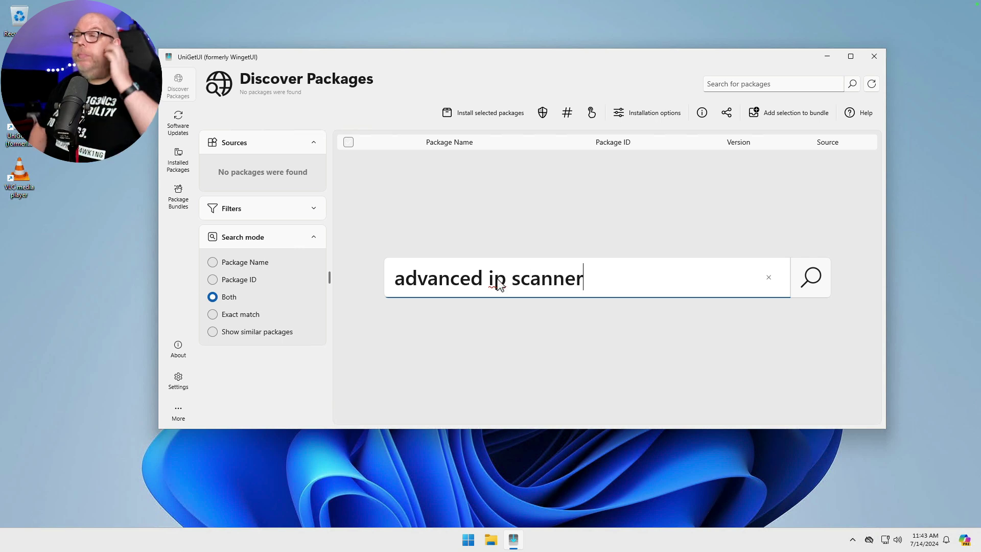
key(Return)
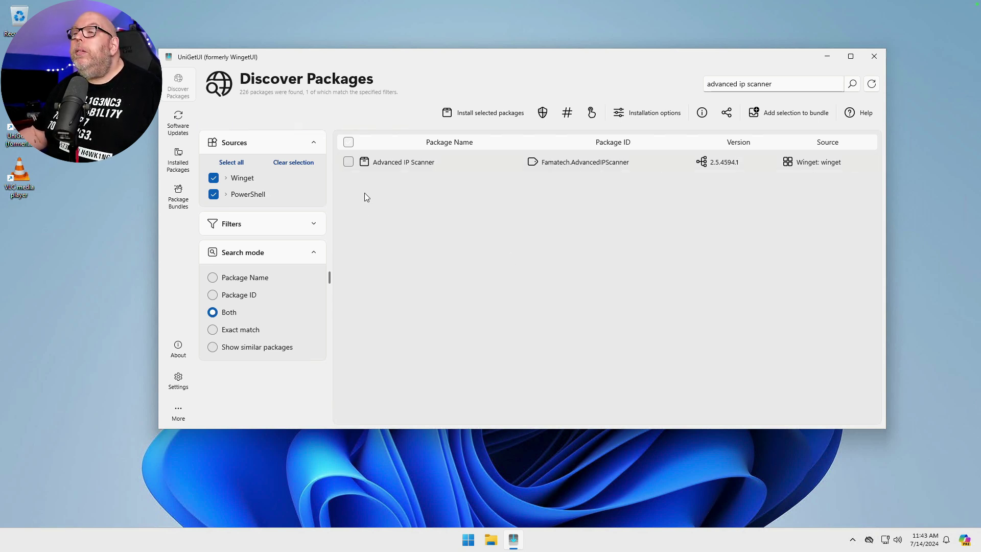
click(348, 161)
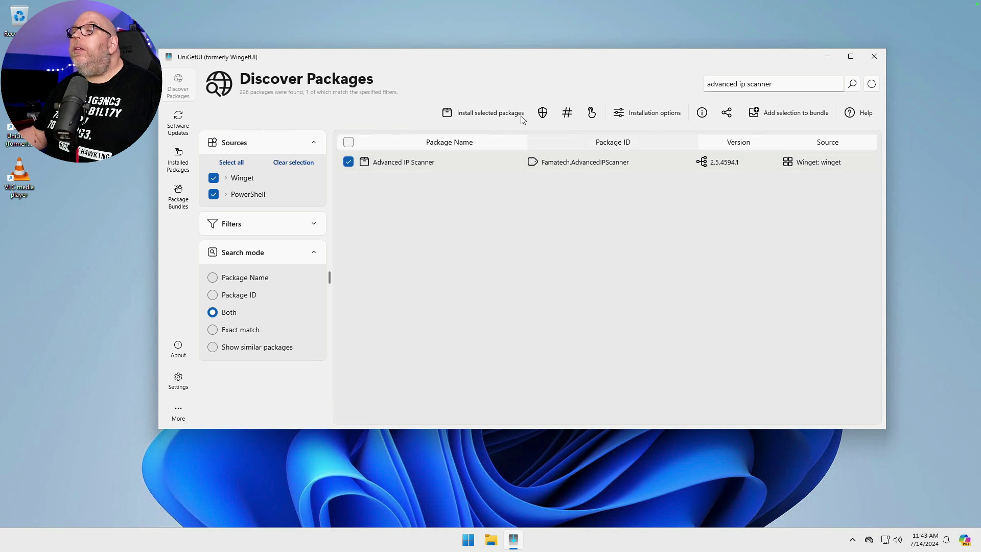
click(486, 114)
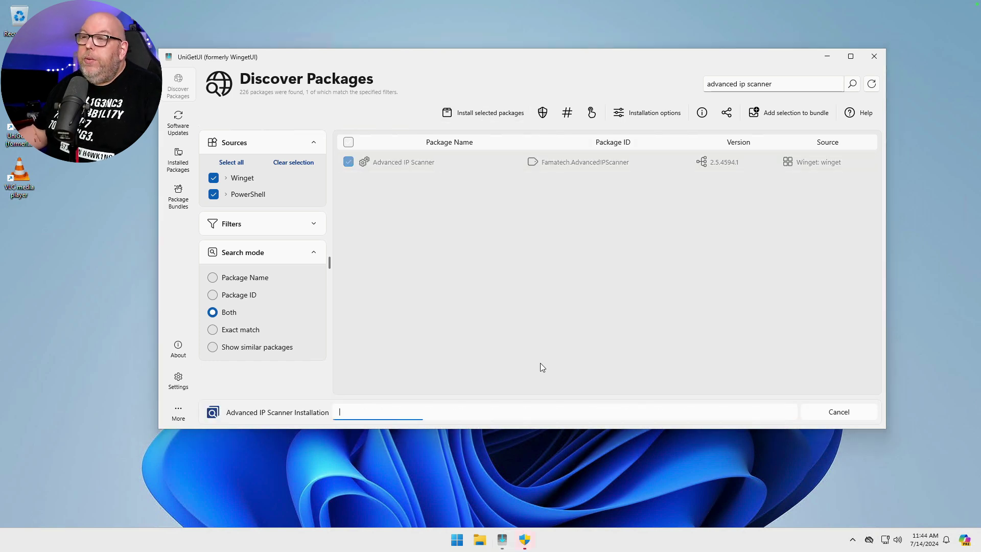
Approve the Advanced IP Scanner install prompt, start and stop a network scan, then close the scanner
click(526, 539)
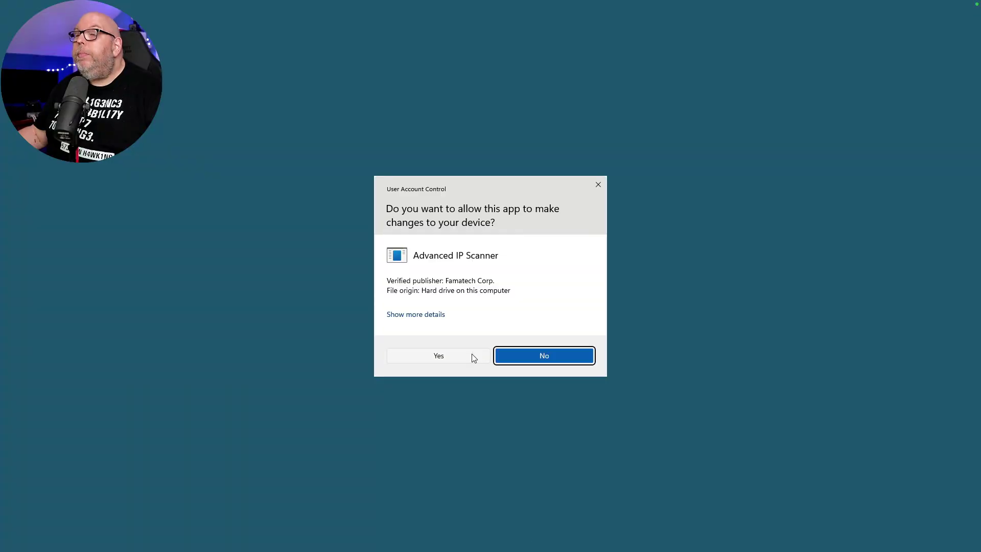
click(436, 356)
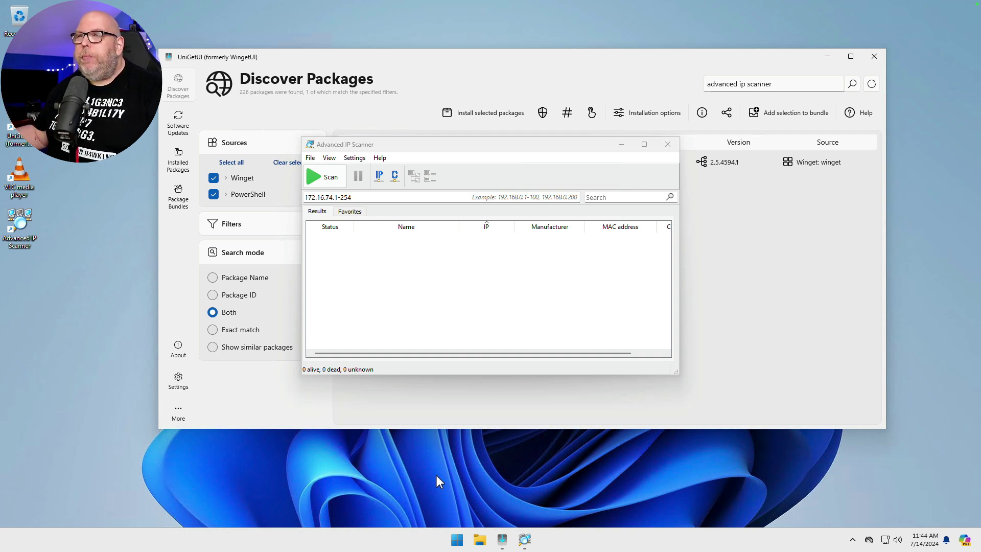
click(324, 179)
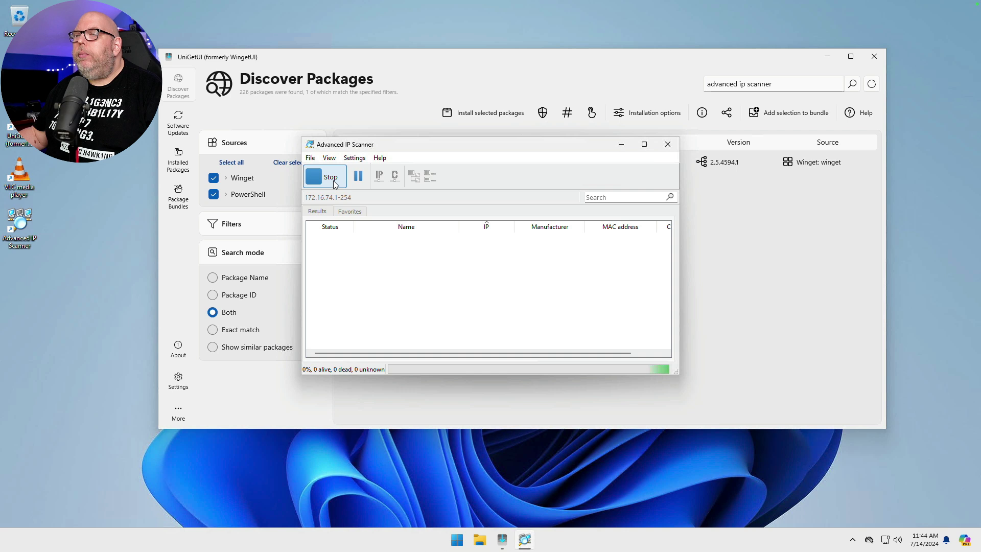
click(335, 183)
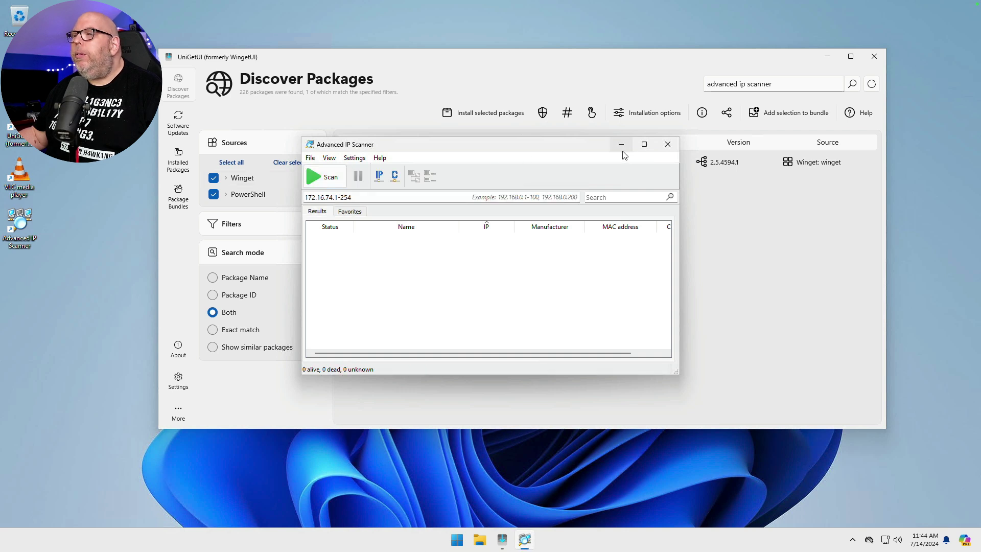
click(668, 144)
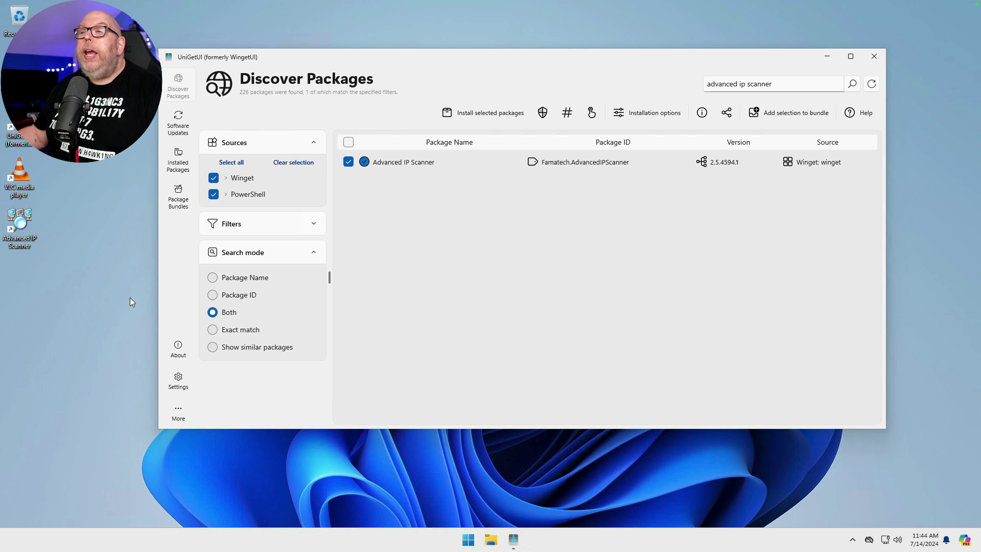
Open Installed Packages, view Advanced IP Scanner 2.5.4594.1's package details, then close the details dialog
click(175, 159)
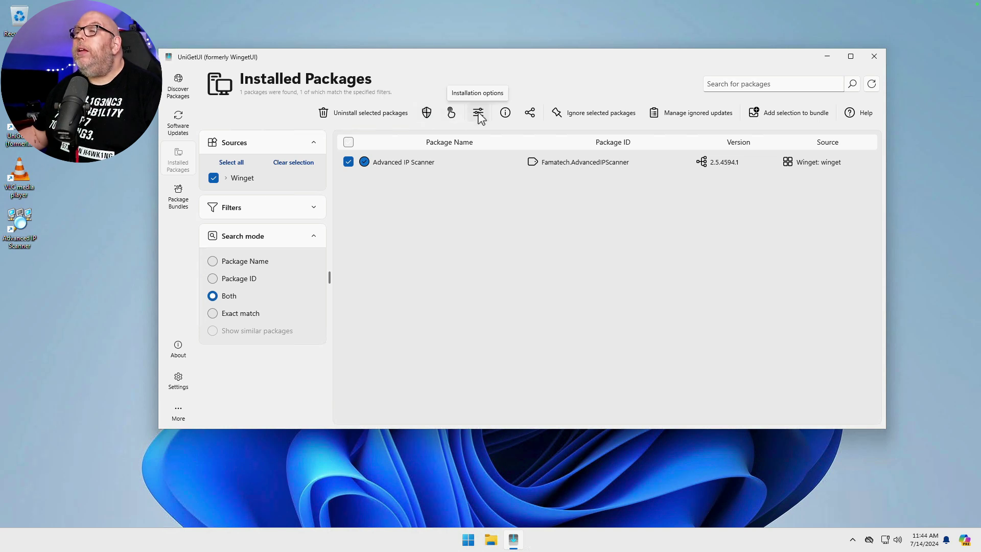
click(506, 116)
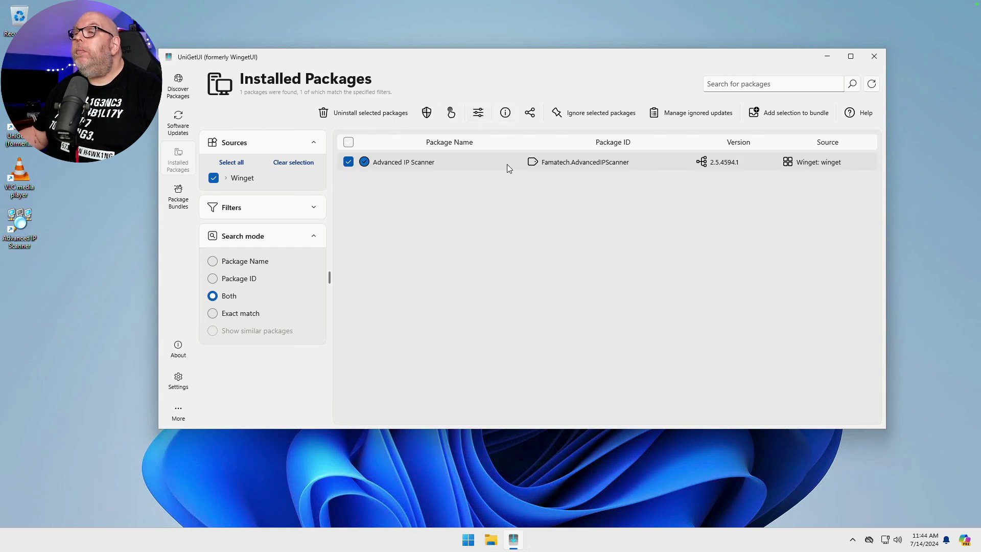
click(506, 113)
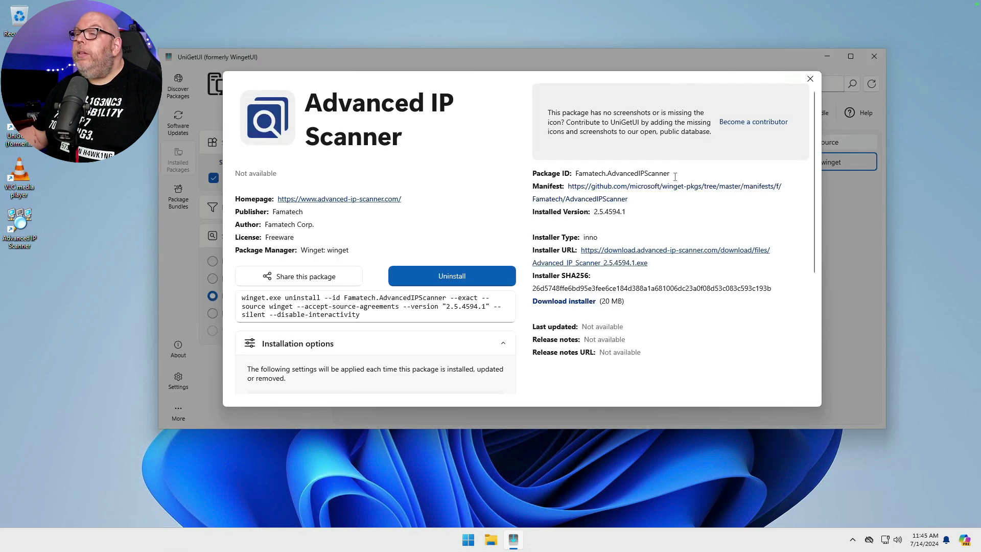
click(810, 78)
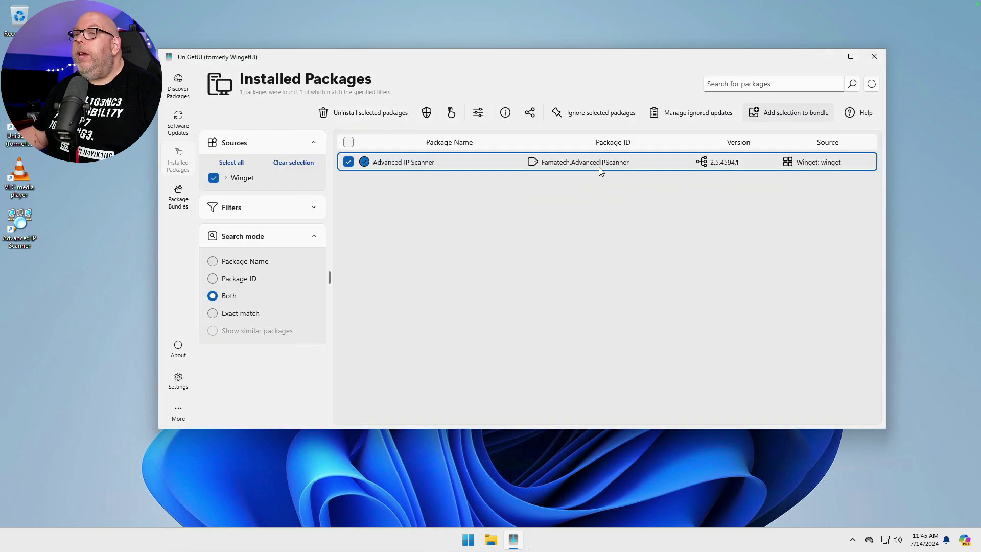